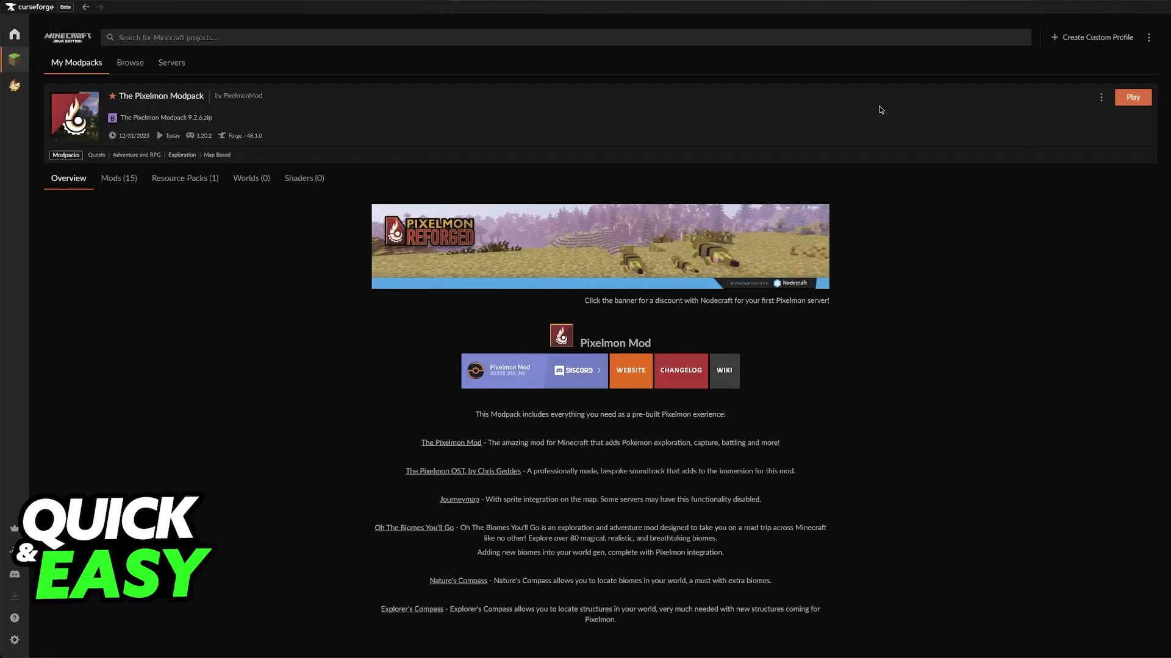
pyautogui.click(91, 63)
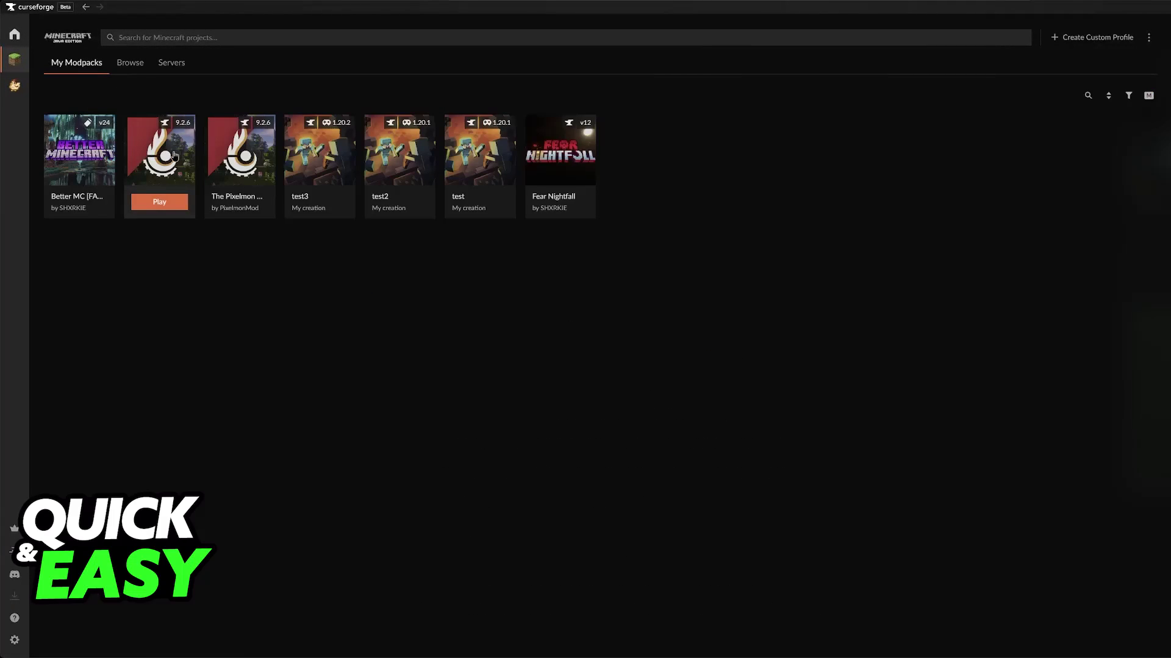
pyautogui.click(262, 150)
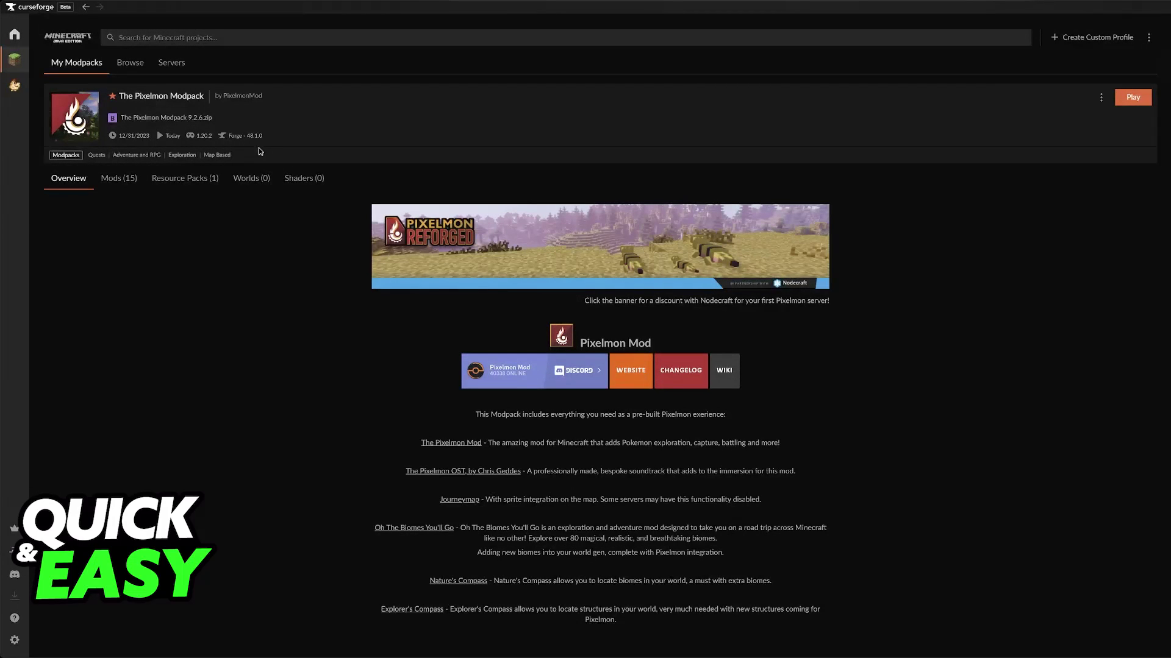
# - Run Repair Profile on The Pixelmon Modpack to reinstall its Forge 48.1.0 files
pyautogui.click(1102, 98)
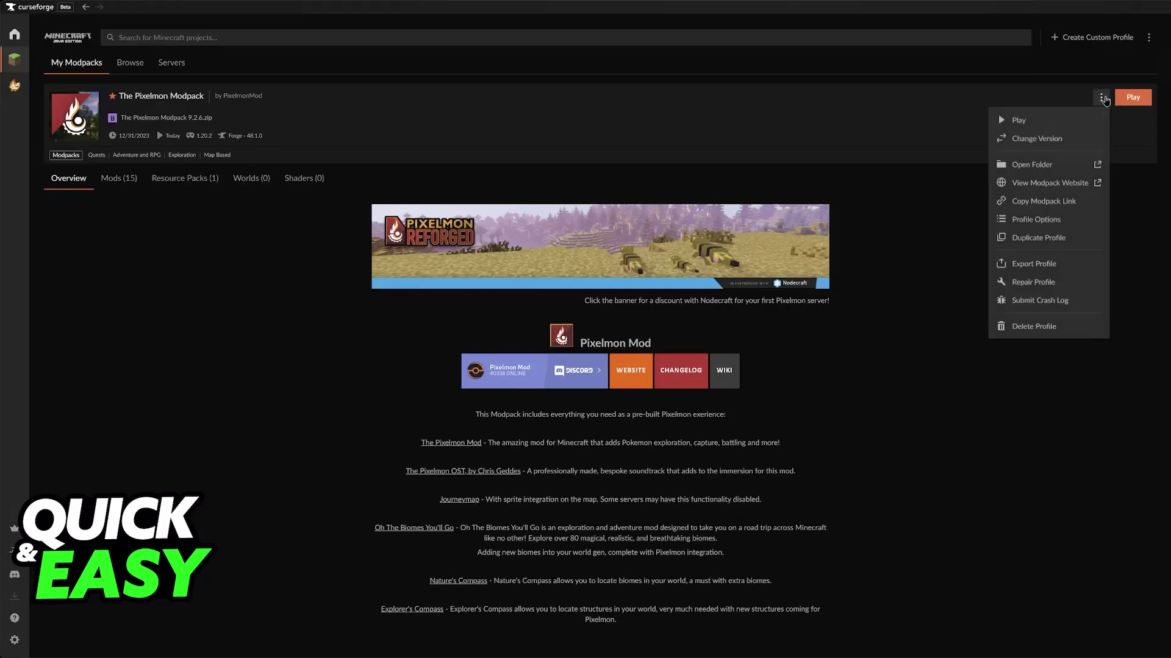
pyautogui.click(1033, 282)
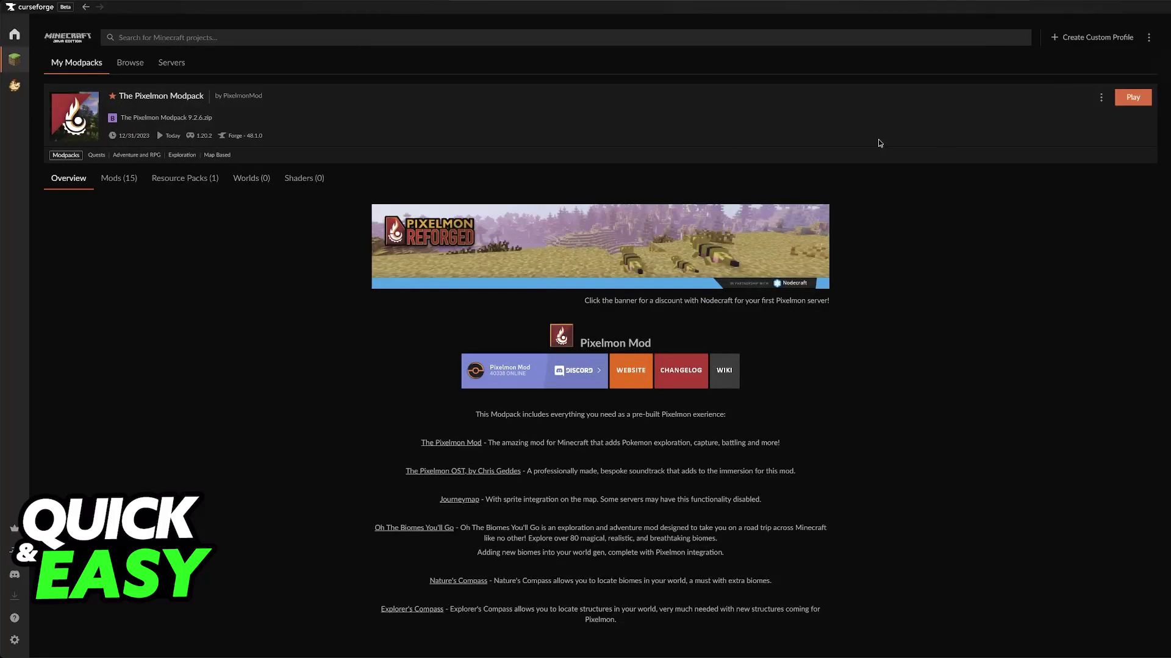
pyautogui.click(1101, 98)
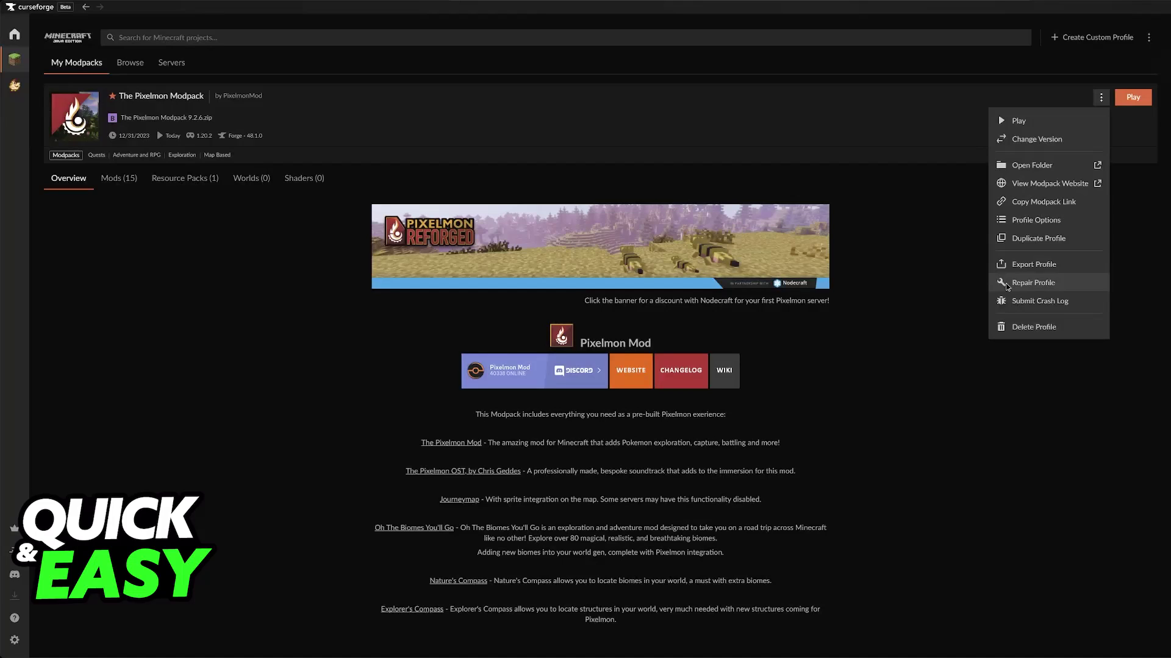
pyautogui.click(1032, 283)
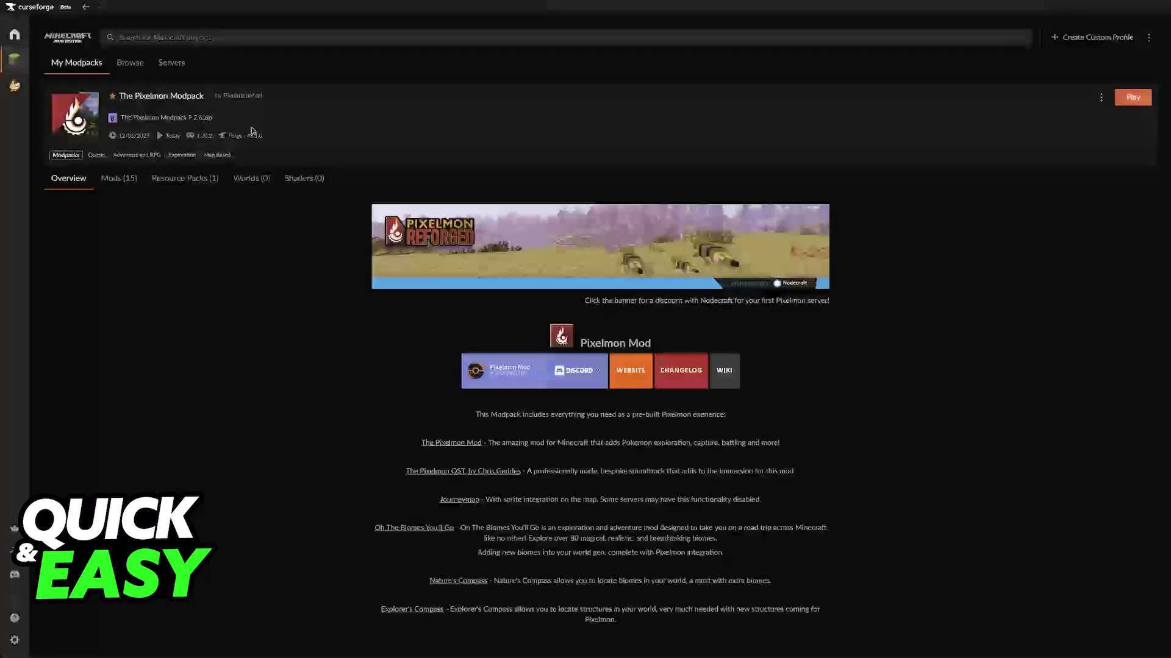
# - Go back to My Modpacks, open Better MC [FABRIC] - BMC2, and run Repair Profile
pyautogui.hotkey('alt', 'Left')
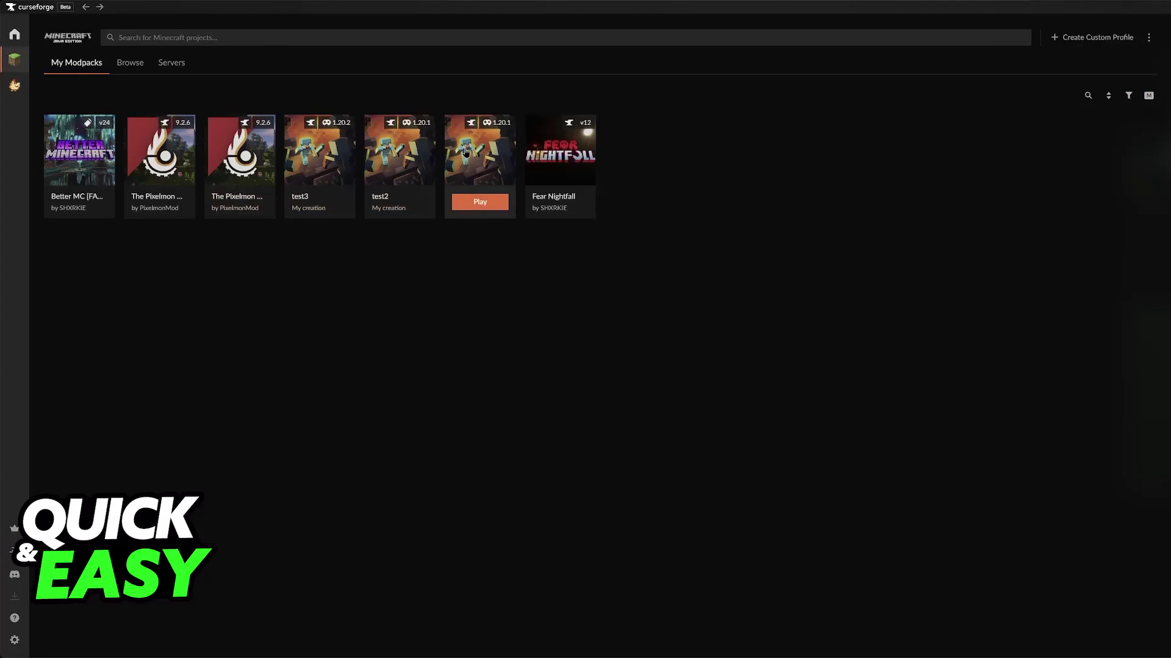
pyautogui.click(90, 142)
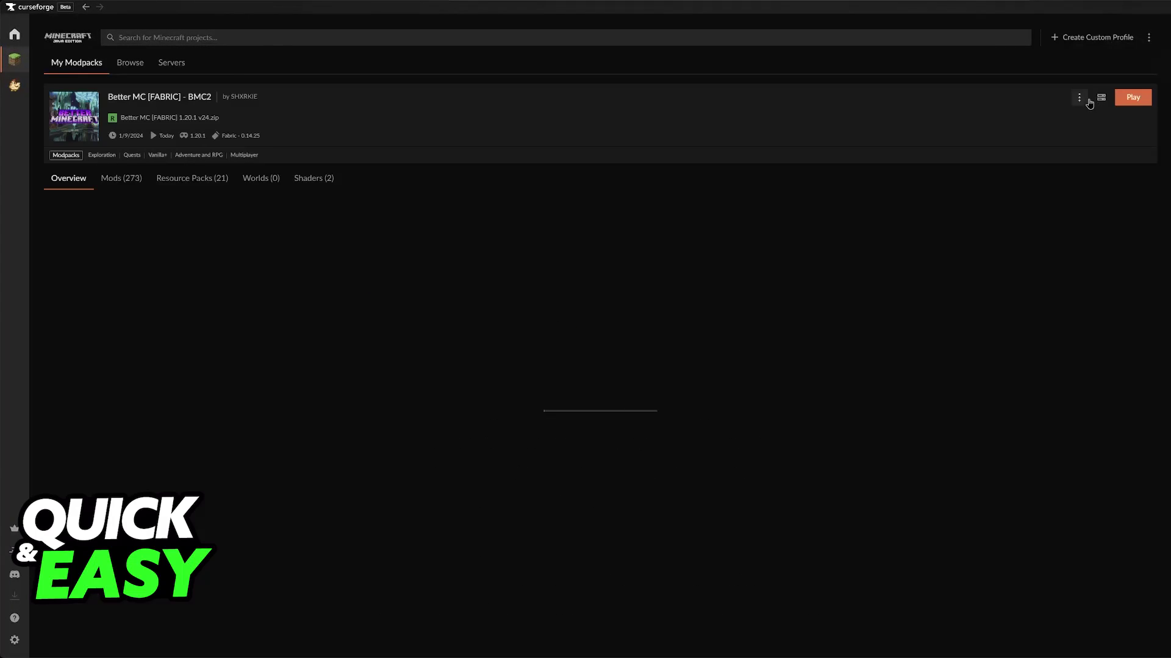
pyautogui.click(1079, 97)
pyautogui.click(1017, 300)
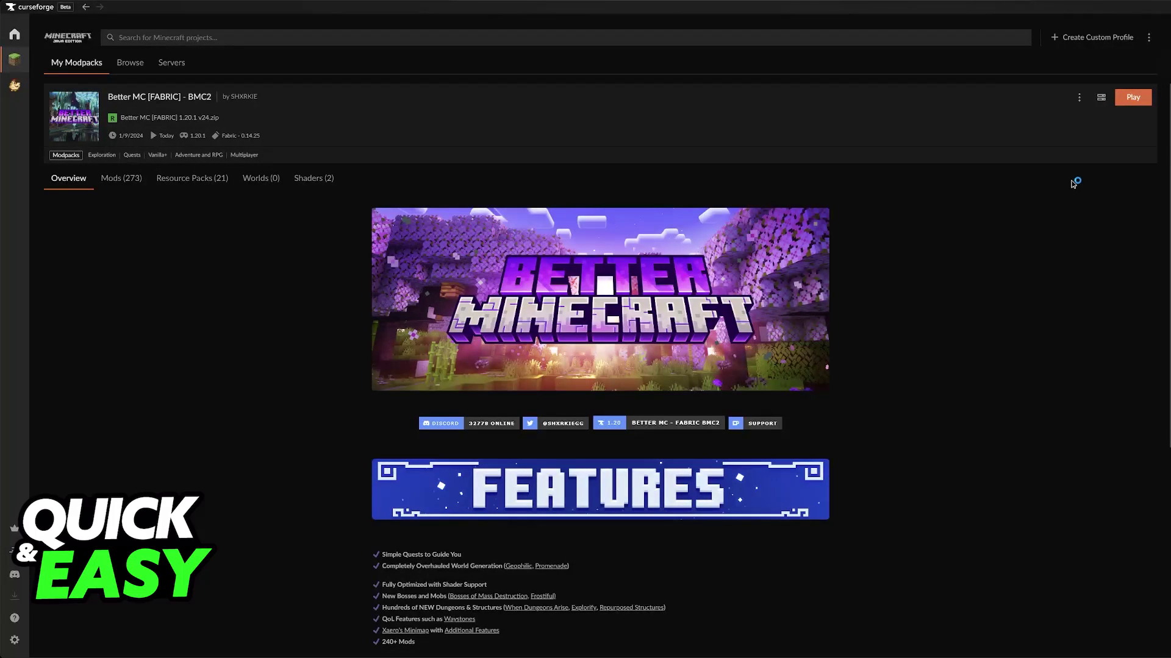
# - Browse Better MC's versions, reselect current v24 over v23.5, close unchanged, and return to My Modpacks
pyautogui.click(1078, 98)
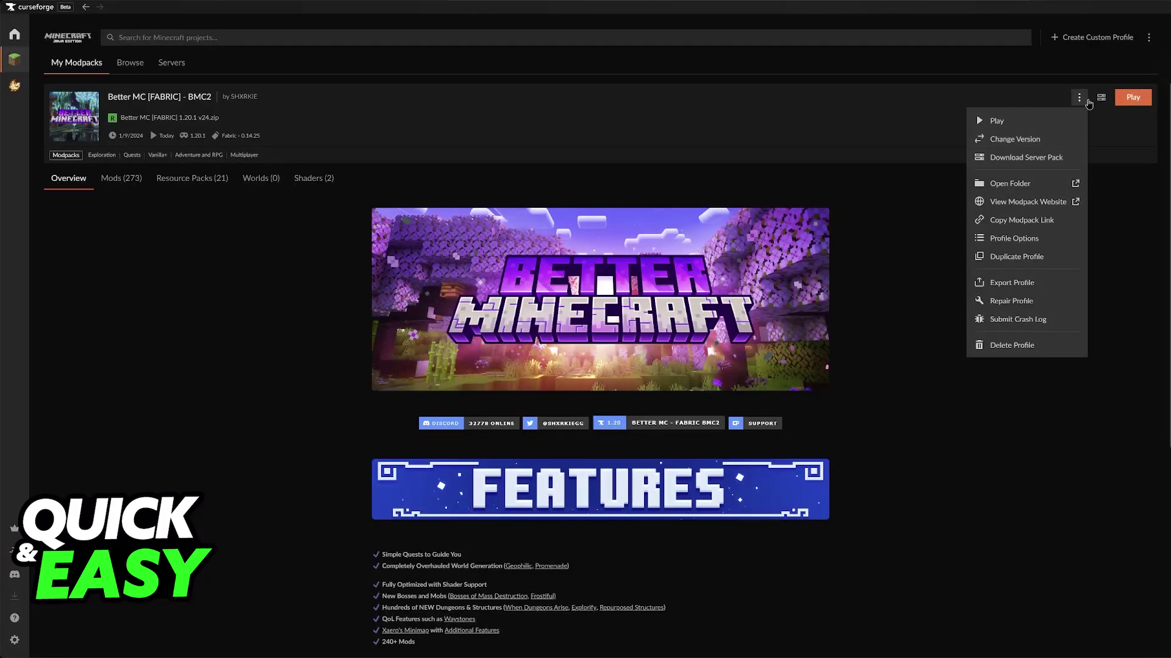
pyautogui.click(1014, 139)
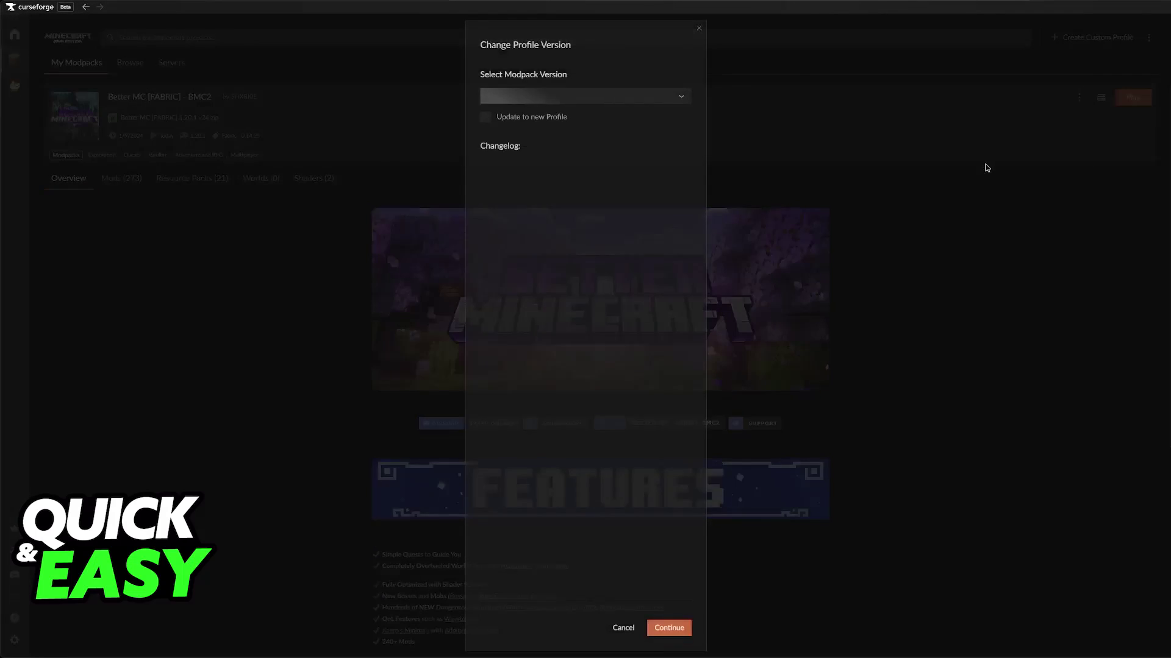
pyautogui.click(567, 95)
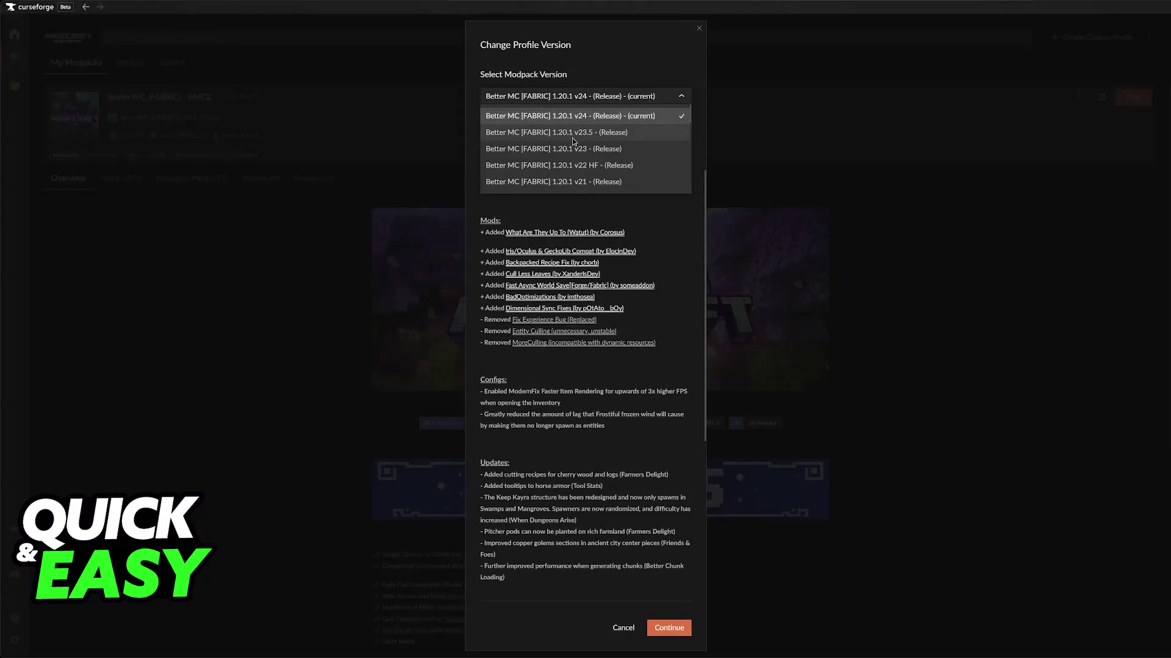
pyautogui.scroll(-10, 572, 132)
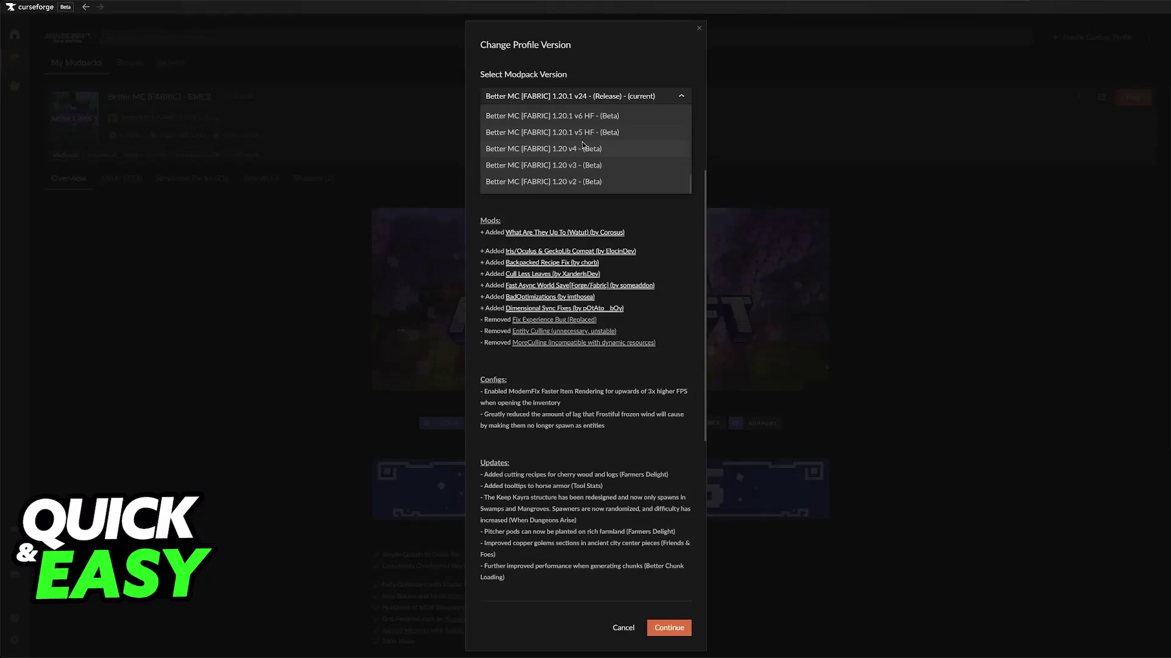
pyautogui.scroll(10, 582, 142)
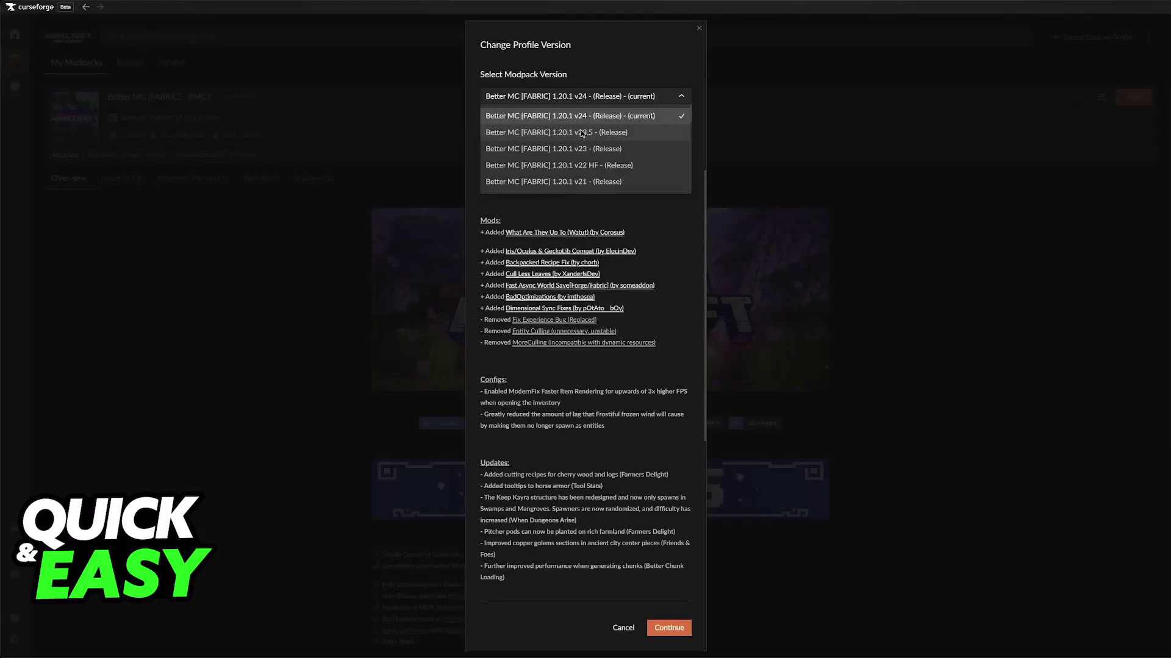
pyautogui.click(581, 132)
pyautogui.click(595, 98)
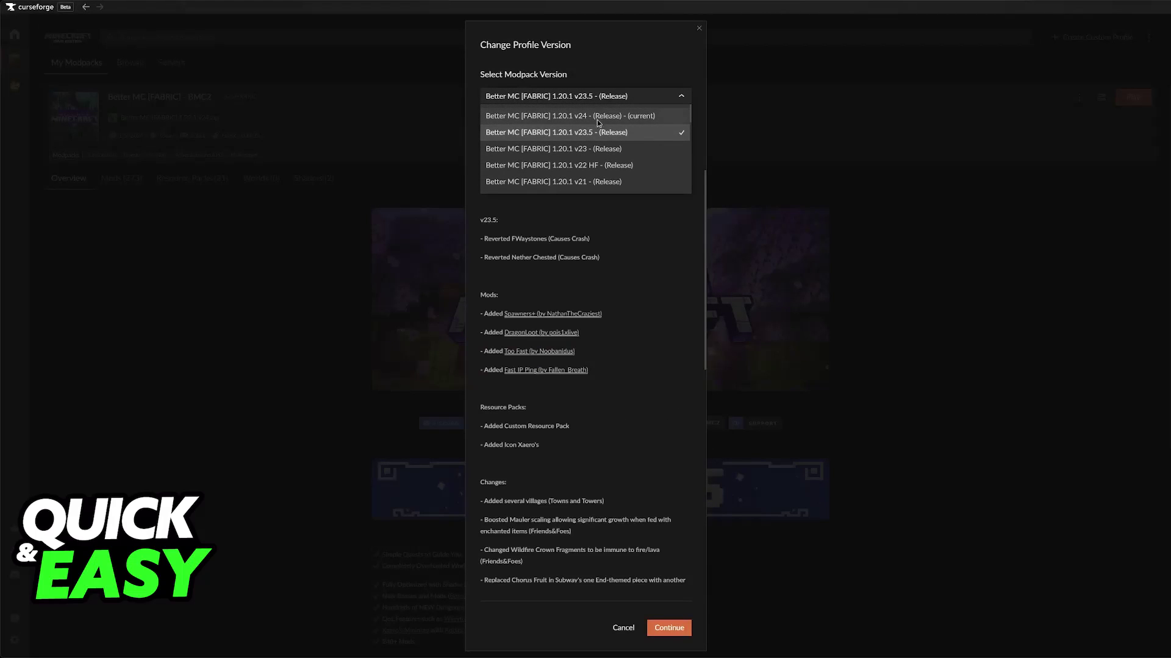
pyautogui.click(598, 117)
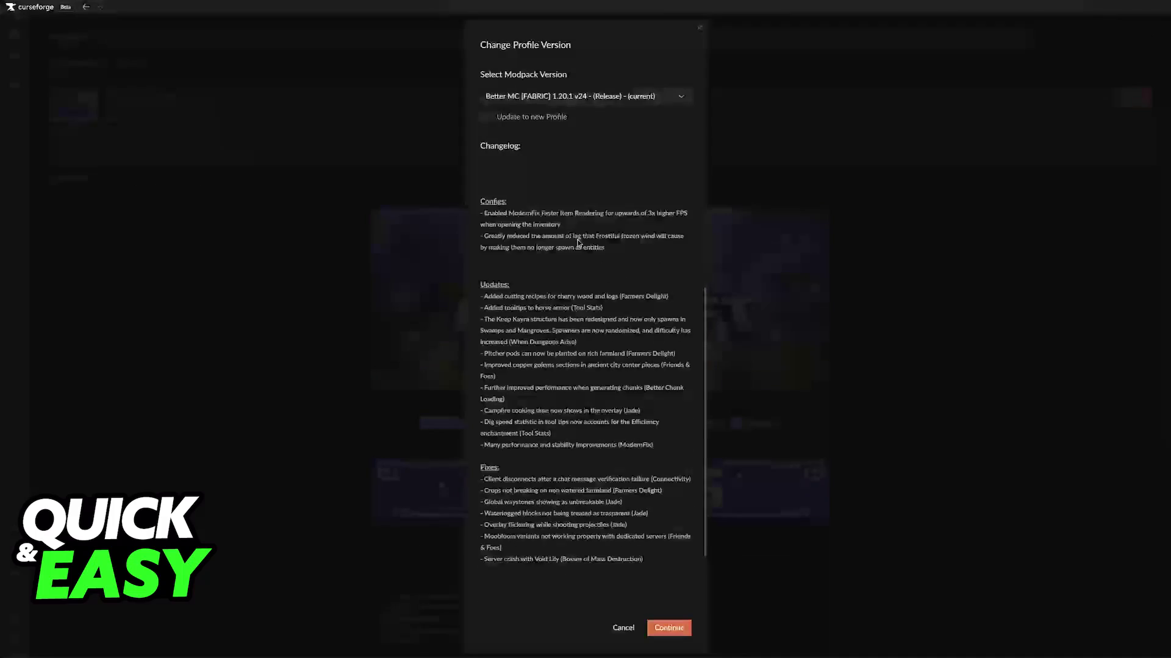
pyautogui.click(699, 28)
pyautogui.click(77, 62)
# - Downgrade The Pixelmon Modpack to 9.1.10 (Release), open the new profile, then switch to java.com in Chrome
pyautogui.click(210, 143)
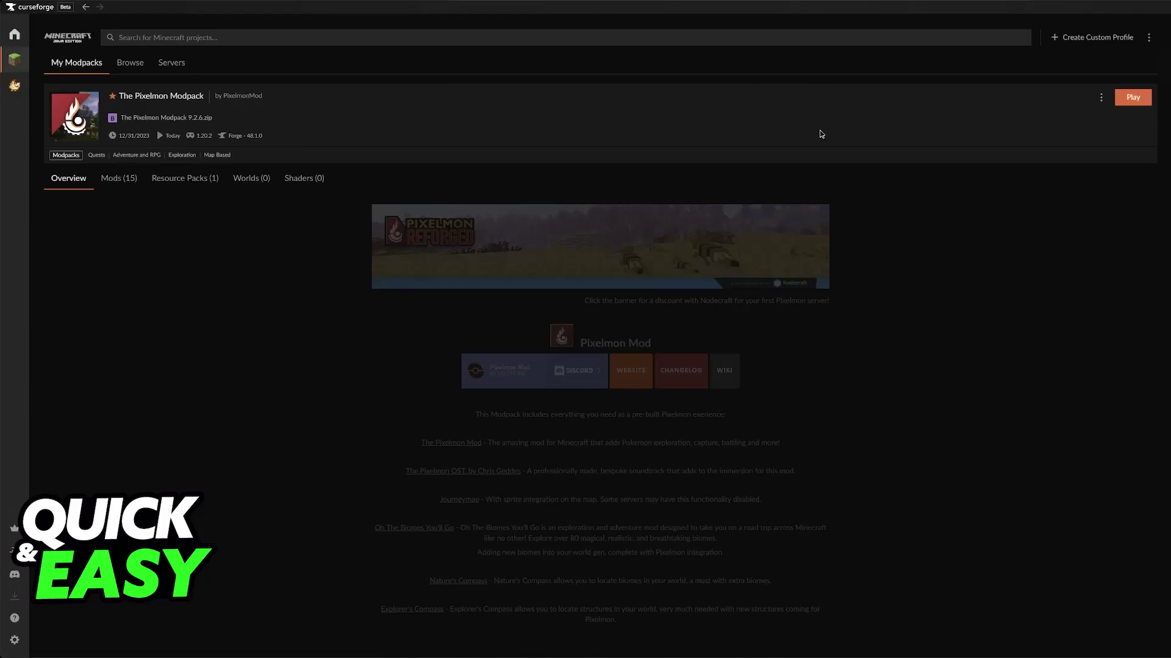
pyautogui.click(1100, 98)
pyautogui.click(1031, 140)
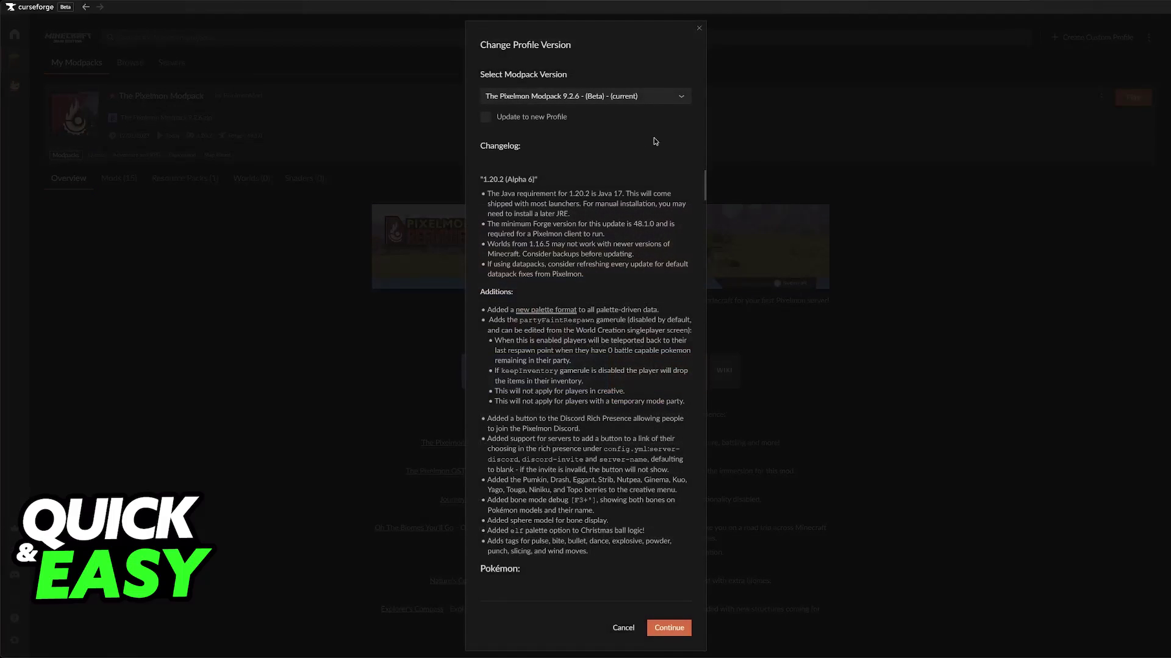
pyautogui.click(585, 98)
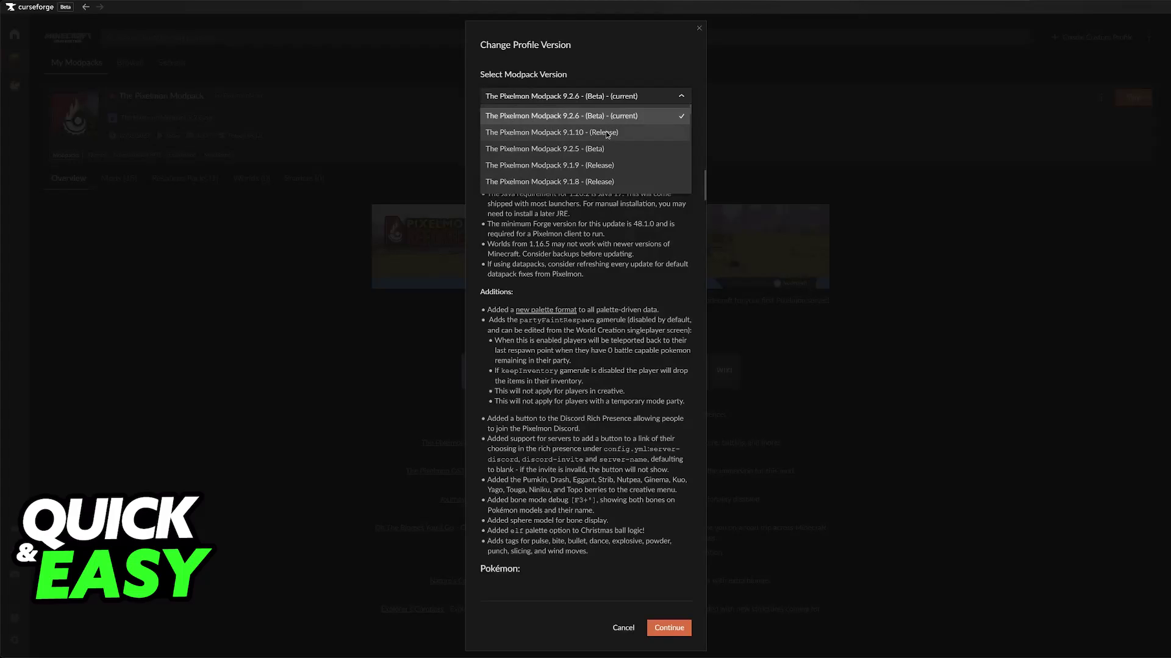
pyautogui.click(606, 130)
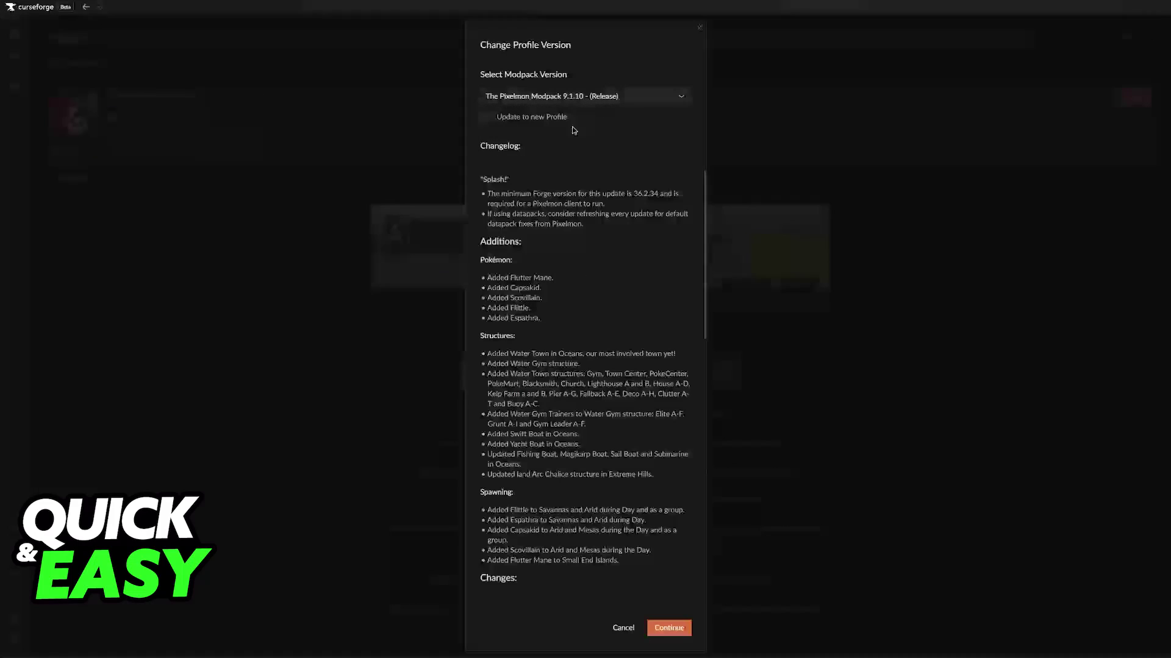
pyautogui.click(671, 628)
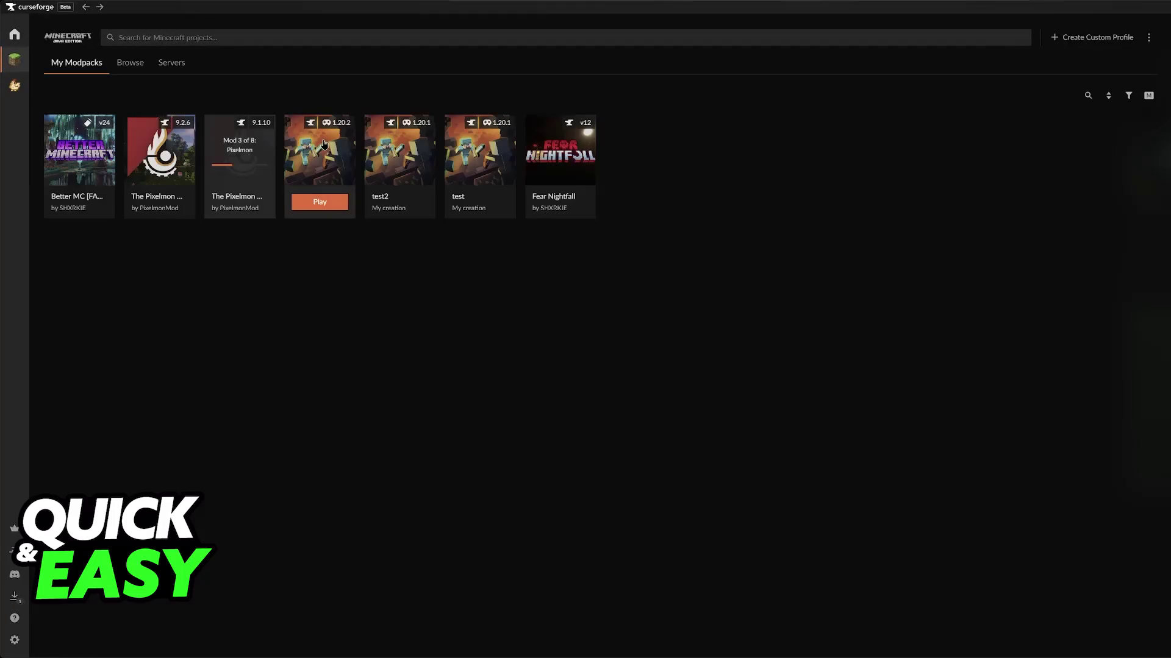
pyautogui.click(159, 161)
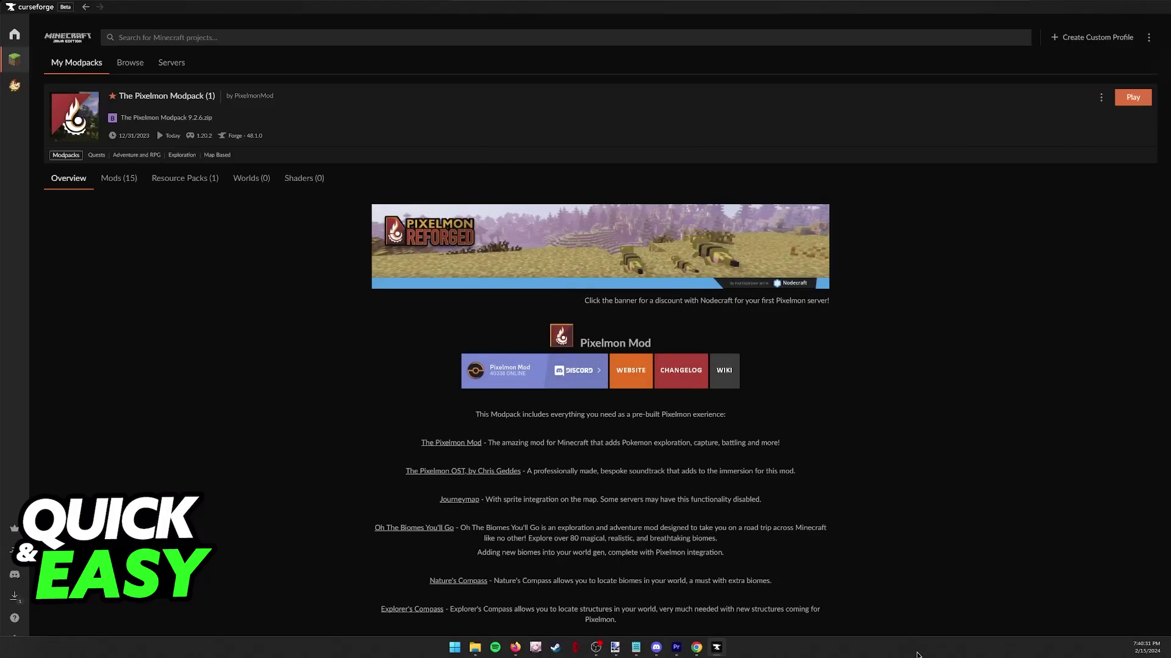
pyautogui.click(696, 647)
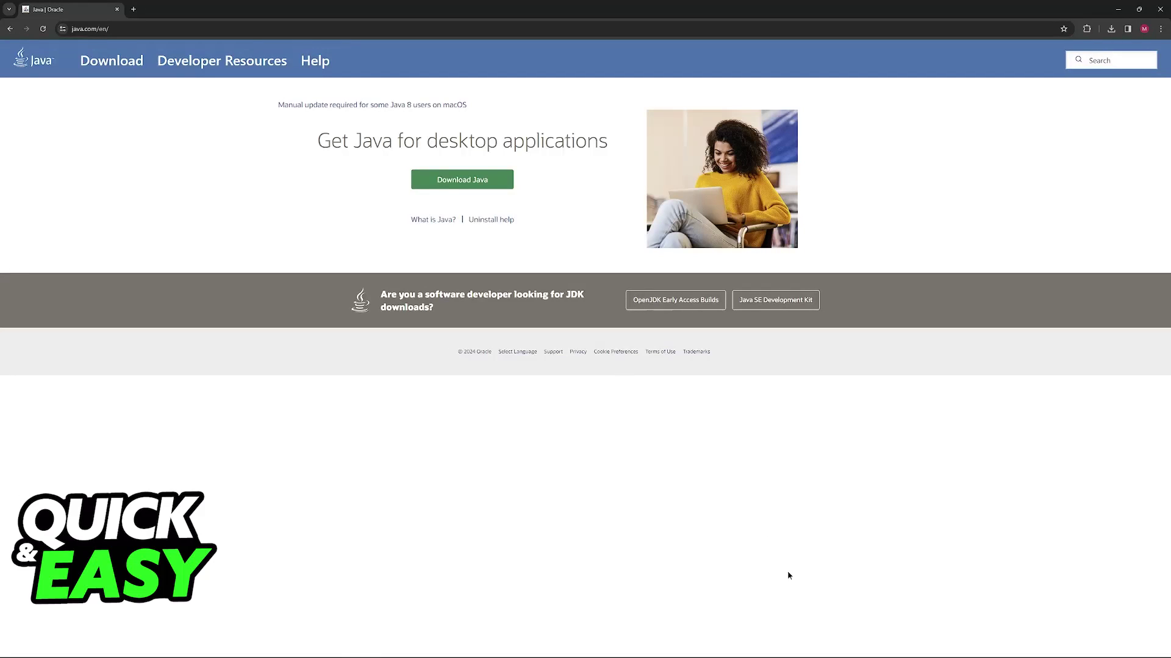
# - Look over java.com's Get Java page, then return to The Pixelmon Modpack (1) in CurseForge
pyautogui.click(743, 647)
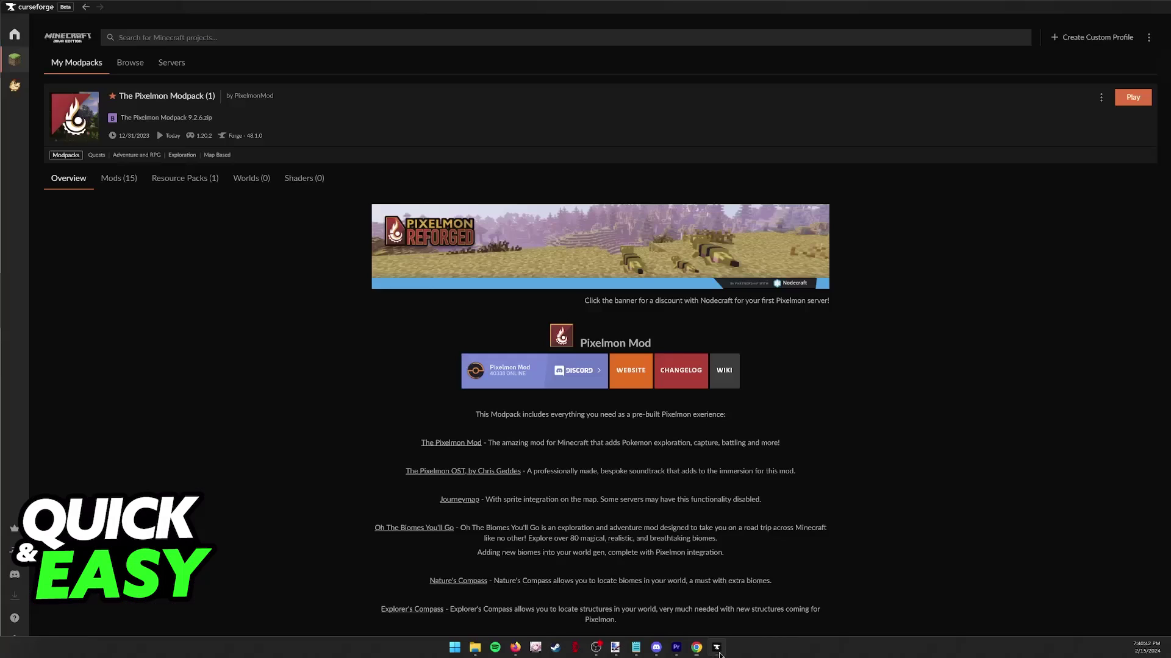
# - Launch The Pixelmon Modpack (1) and start Delete Profile with Delete Profile Backups ticked
pyautogui.click(1131, 108)
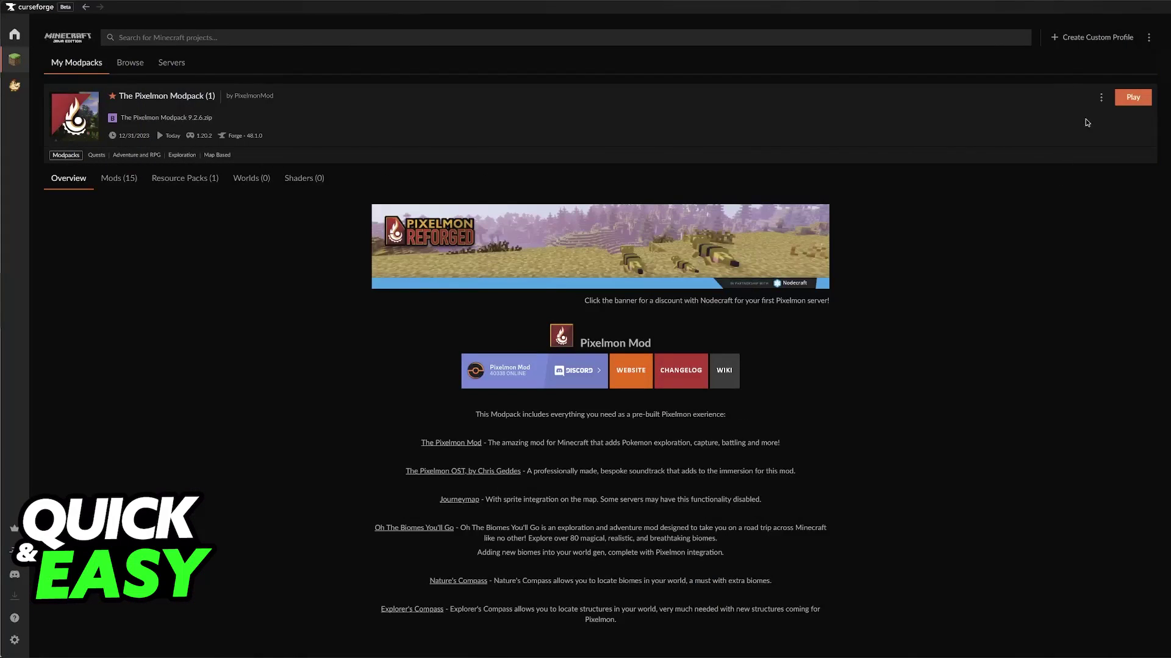
pyautogui.click(1100, 100)
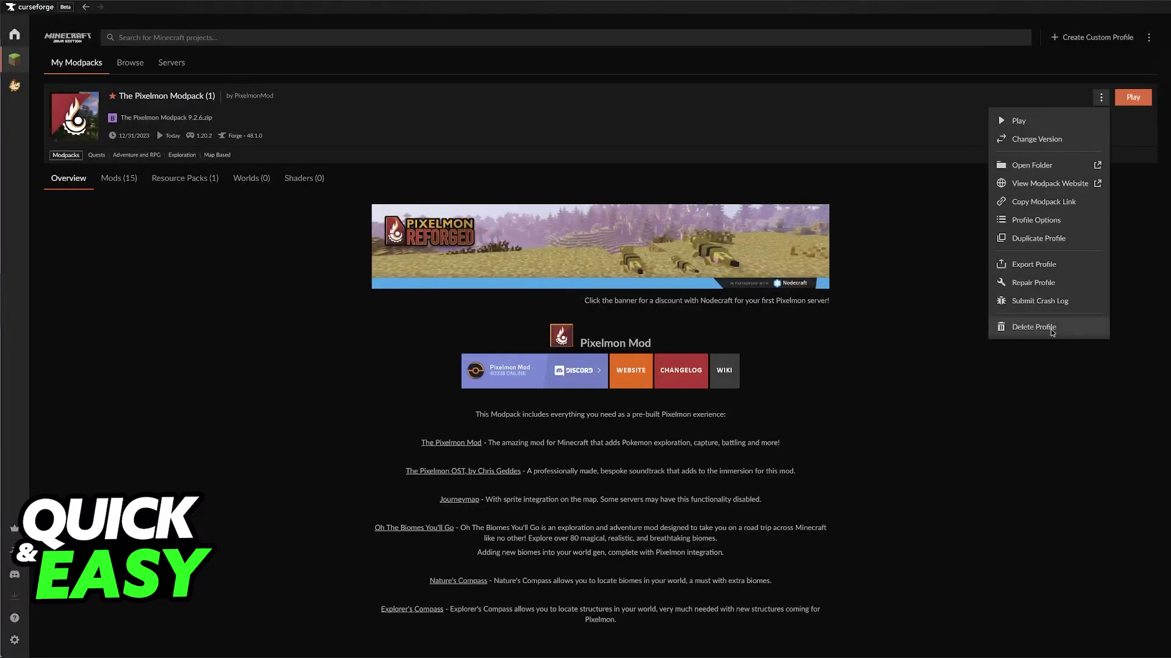
pyautogui.click(1033, 328)
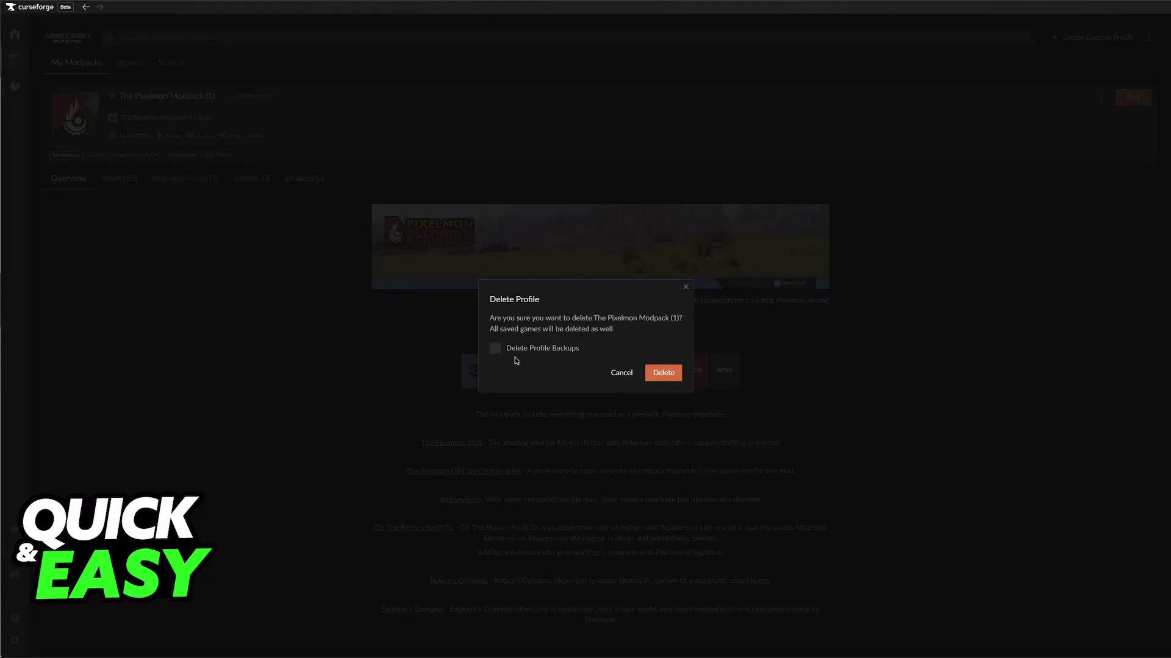
pyautogui.click(495, 349)
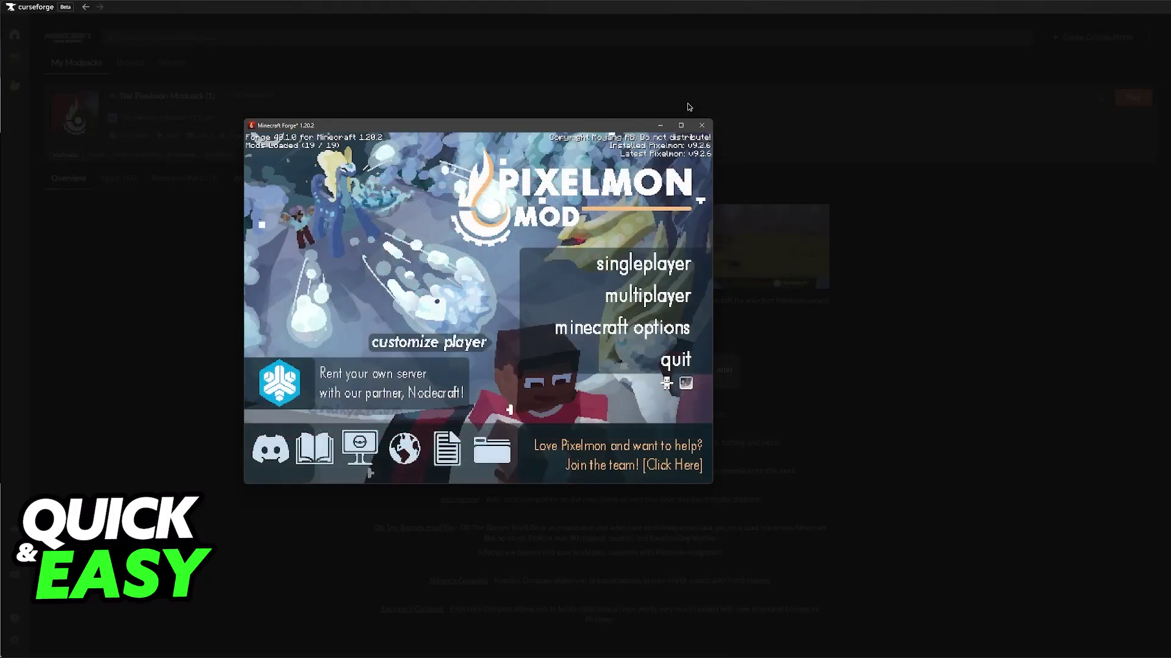
# - Maximize the Minecraft window, view Video Settings, and return to the Pixelmon title menu
pyautogui.doubleClick(621, 129)
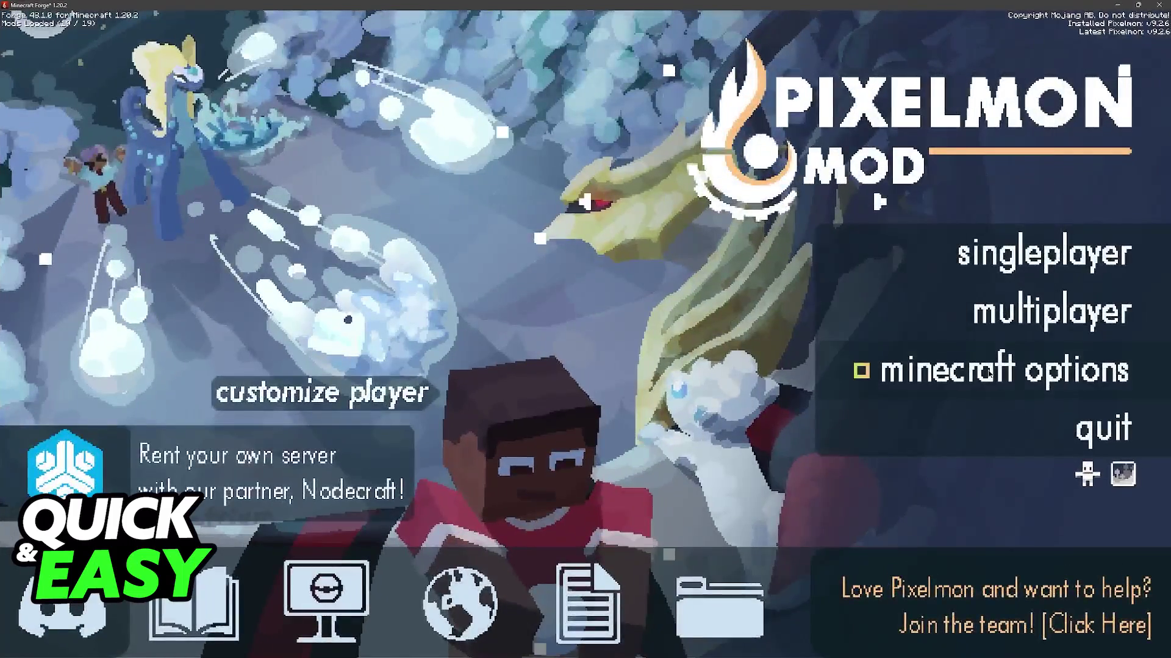
pyautogui.click(1007, 365)
pyautogui.click(480, 282)
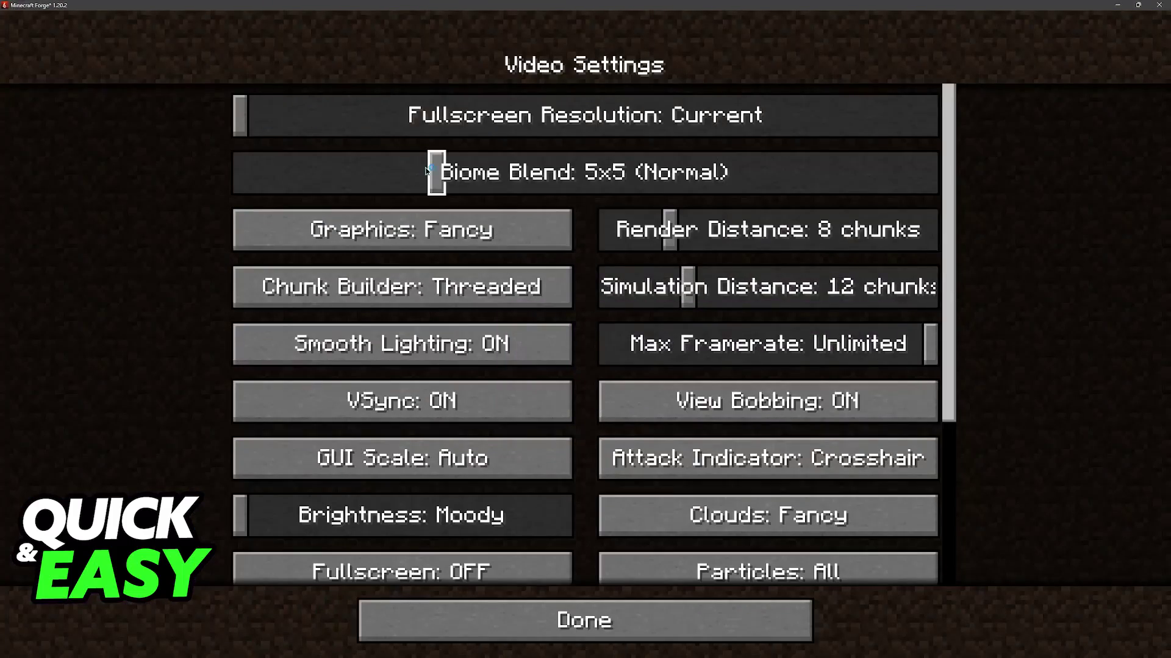
pyautogui.click(662, 626)
pyautogui.click(591, 526)
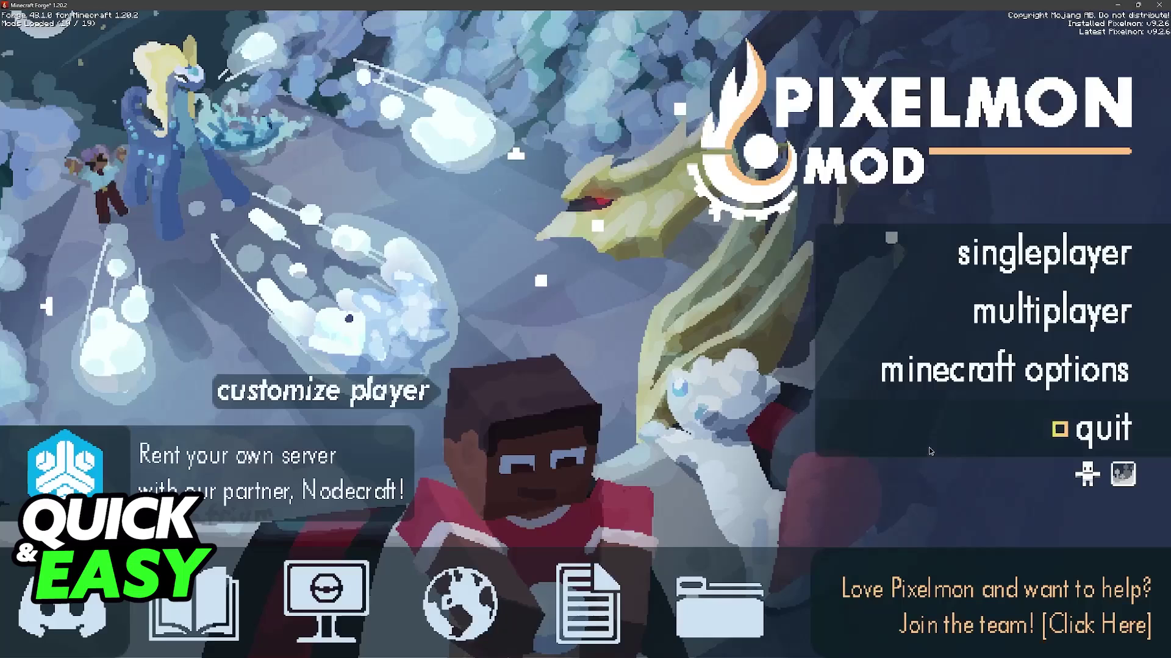